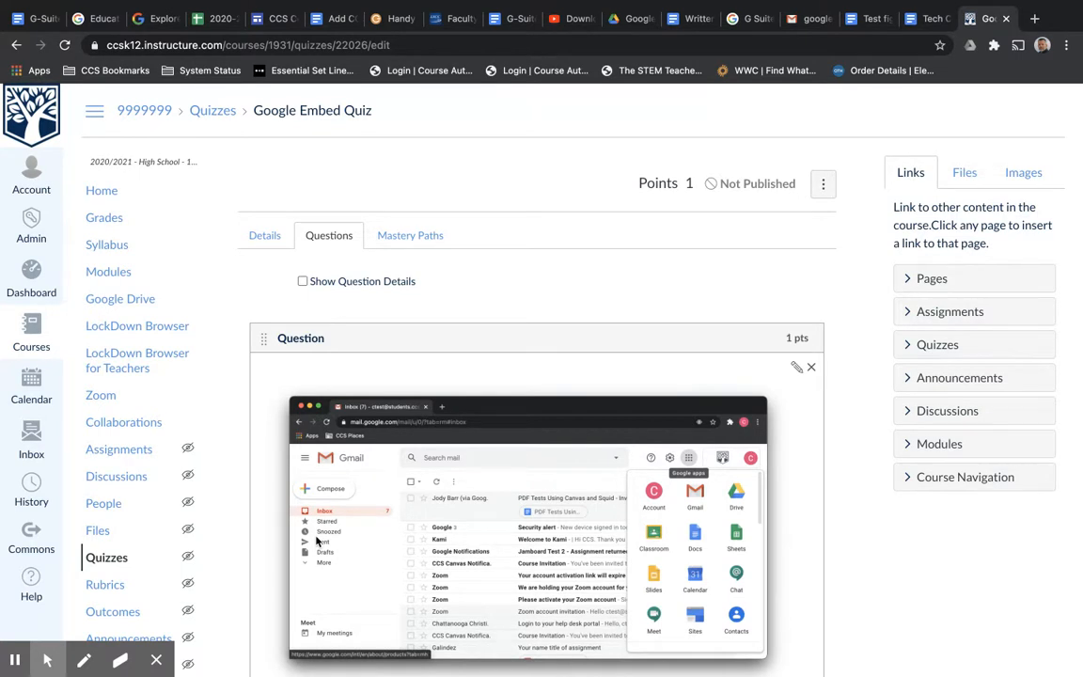
# - Switch to the Test figures document in Google Docs, publish it to the web for embedding, and copy its iframe code
pyautogui.click(870, 19)
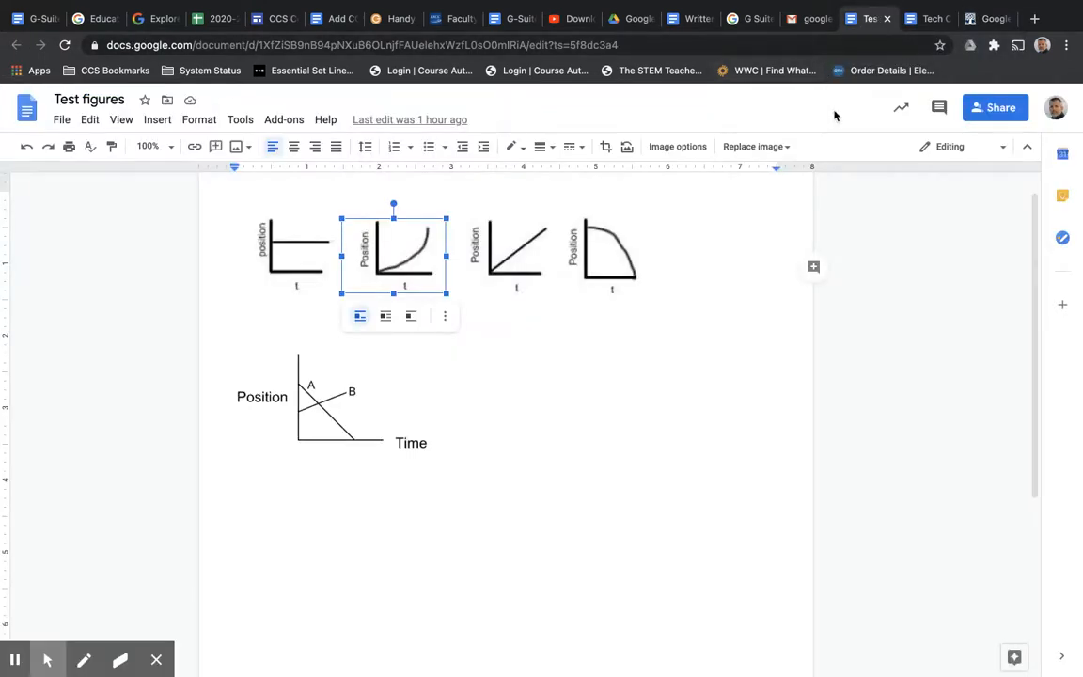
pyautogui.click(62, 120)
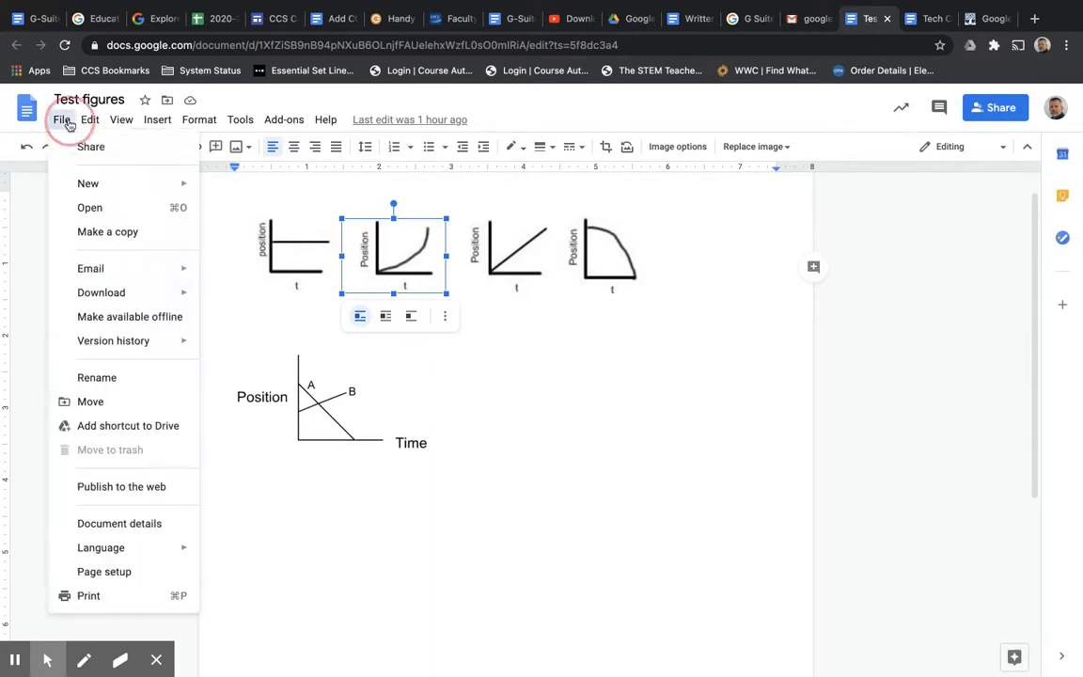
pyautogui.click(126, 485)
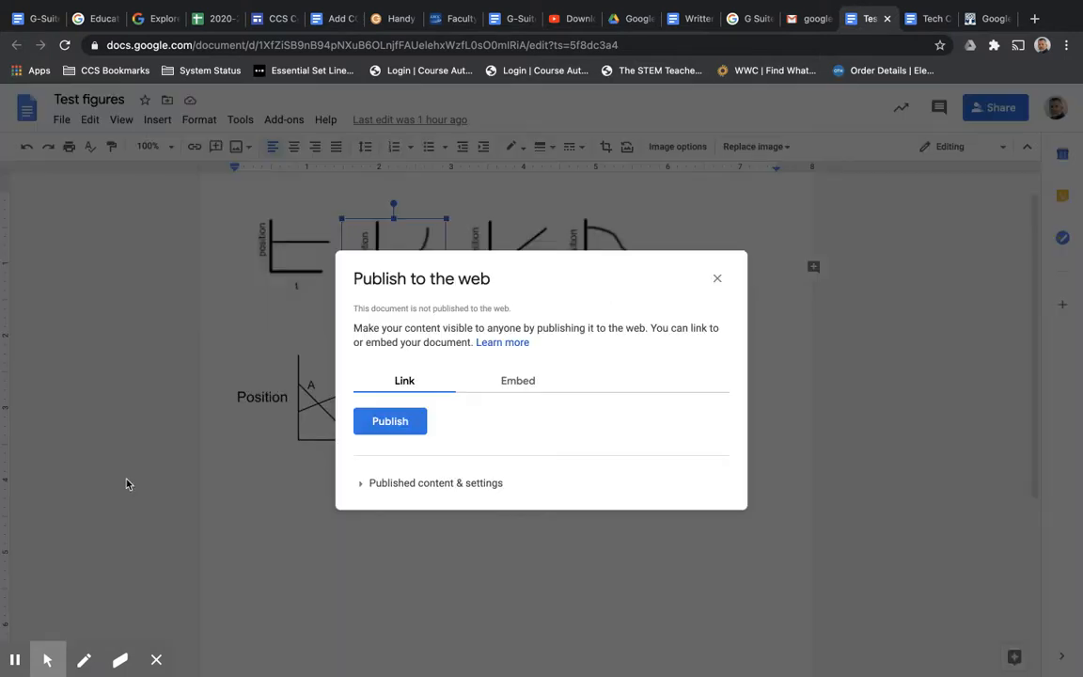
pyautogui.click(511, 388)
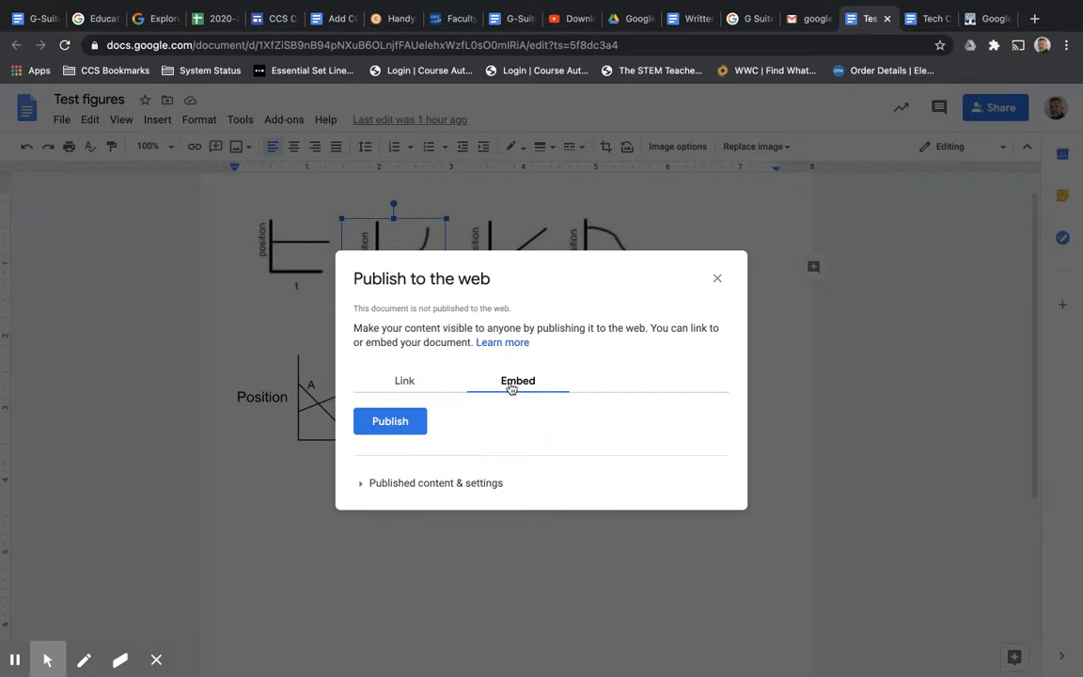
pyautogui.click(401, 423)
pyautogui.click(671, 134)
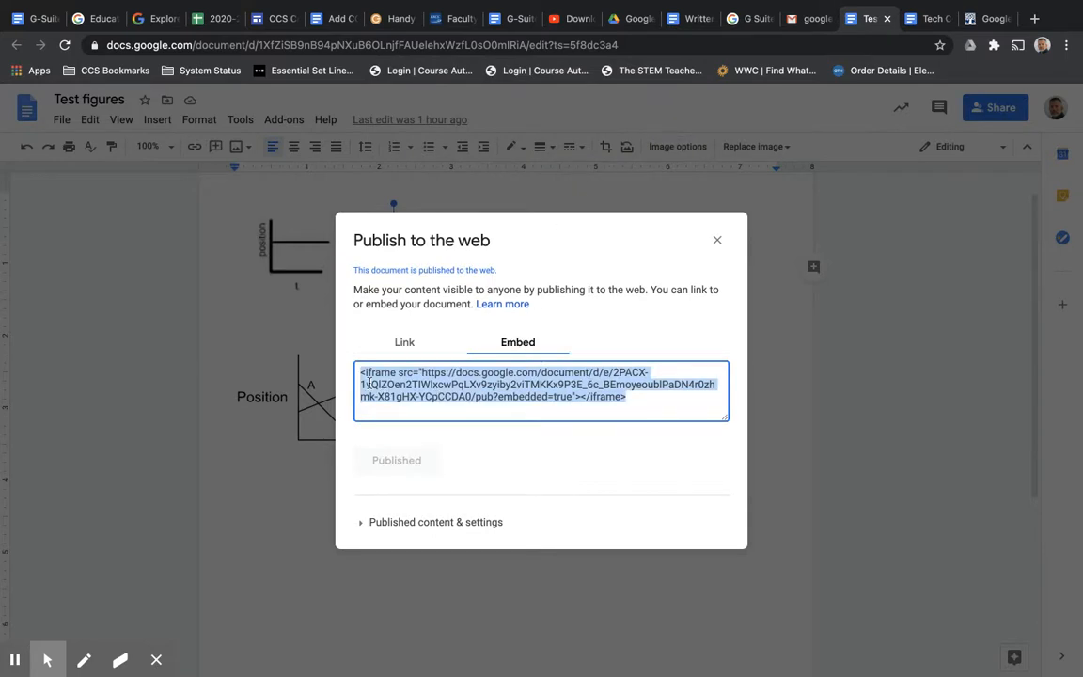
pyautogui.rightClick(435, 398)
pyautogui.click(451, 434)
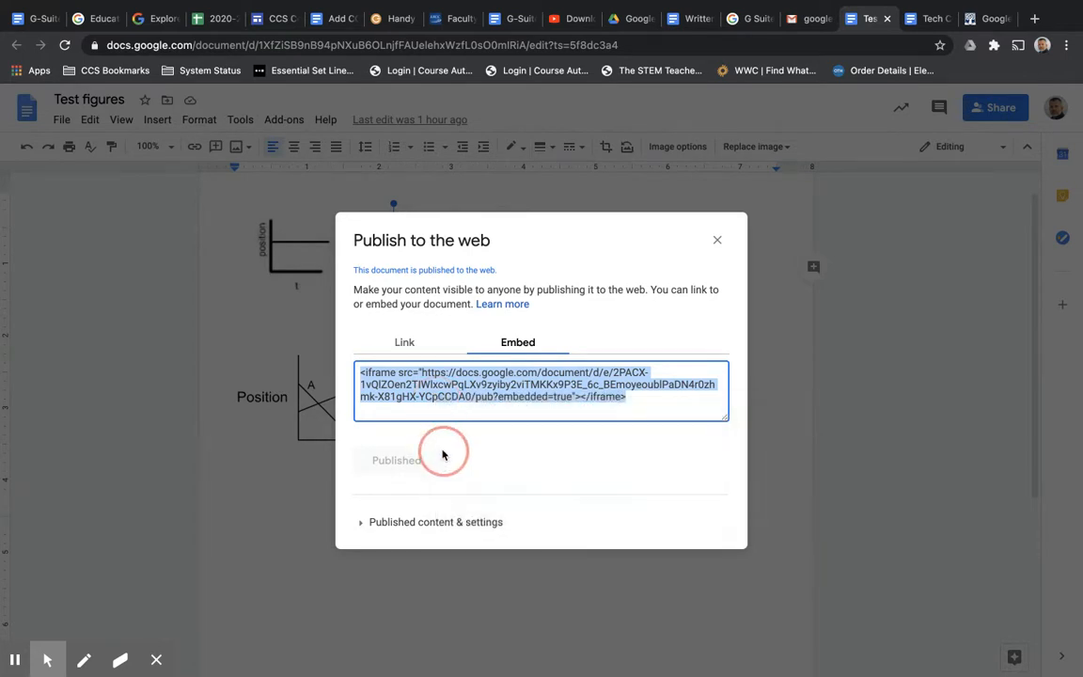
# - Return to the Google Embed Quiz in Canvas and add an Essay Question with the text "What are we looking at?"
pyautogui.click(985, 18)
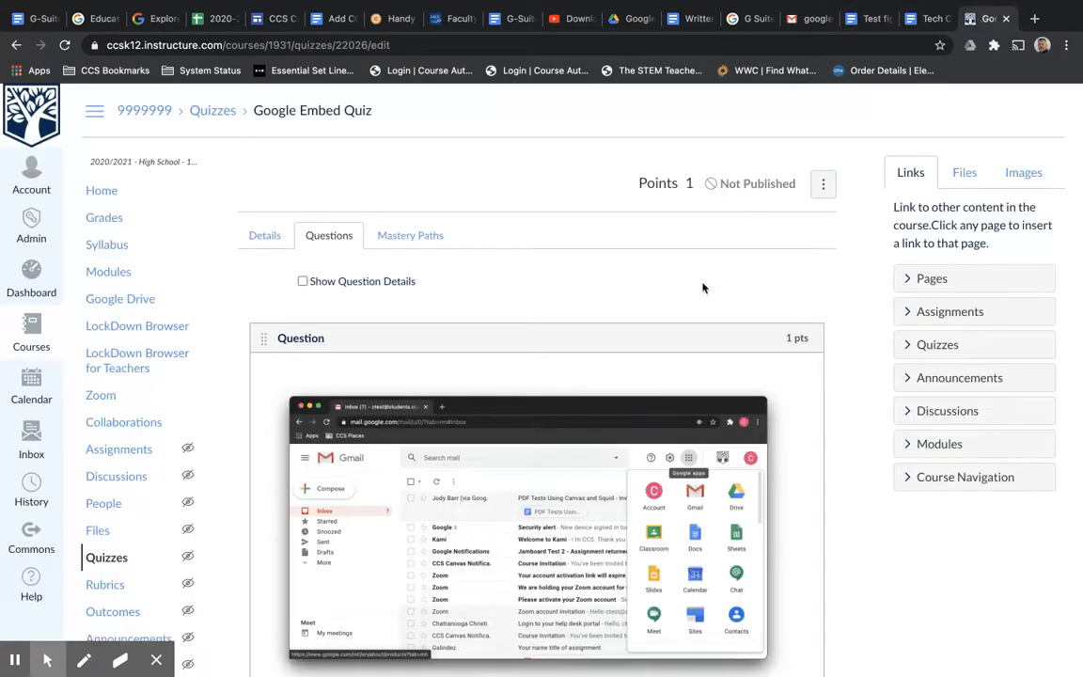
pyautogui.scroll(-5, 536, 285)
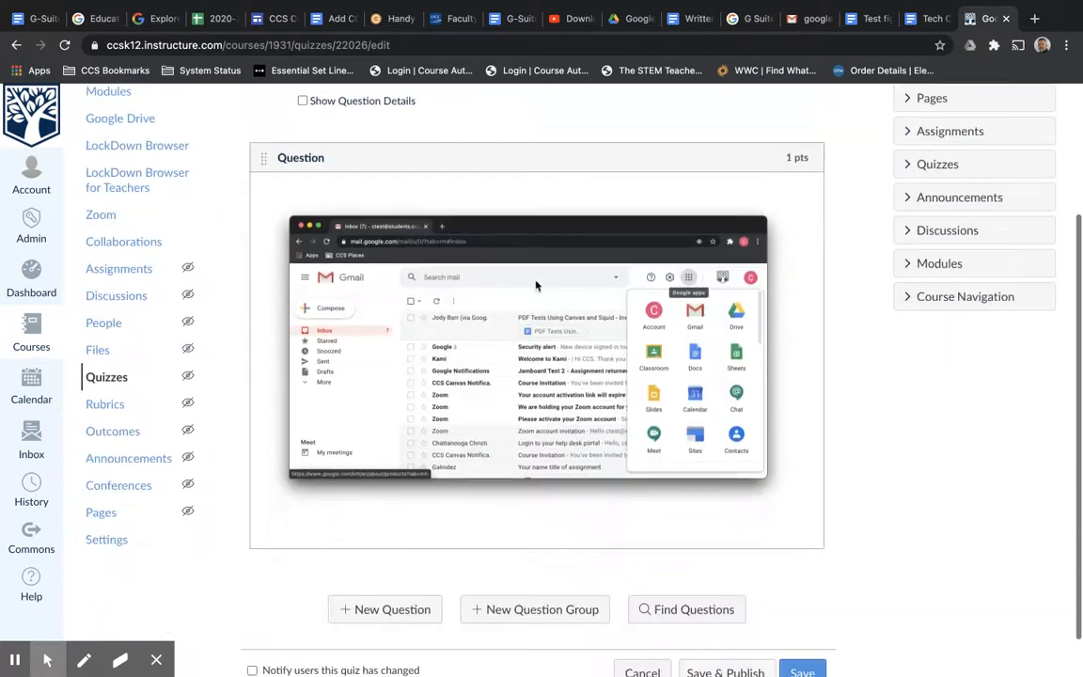
pyautogui.click(406, 559)
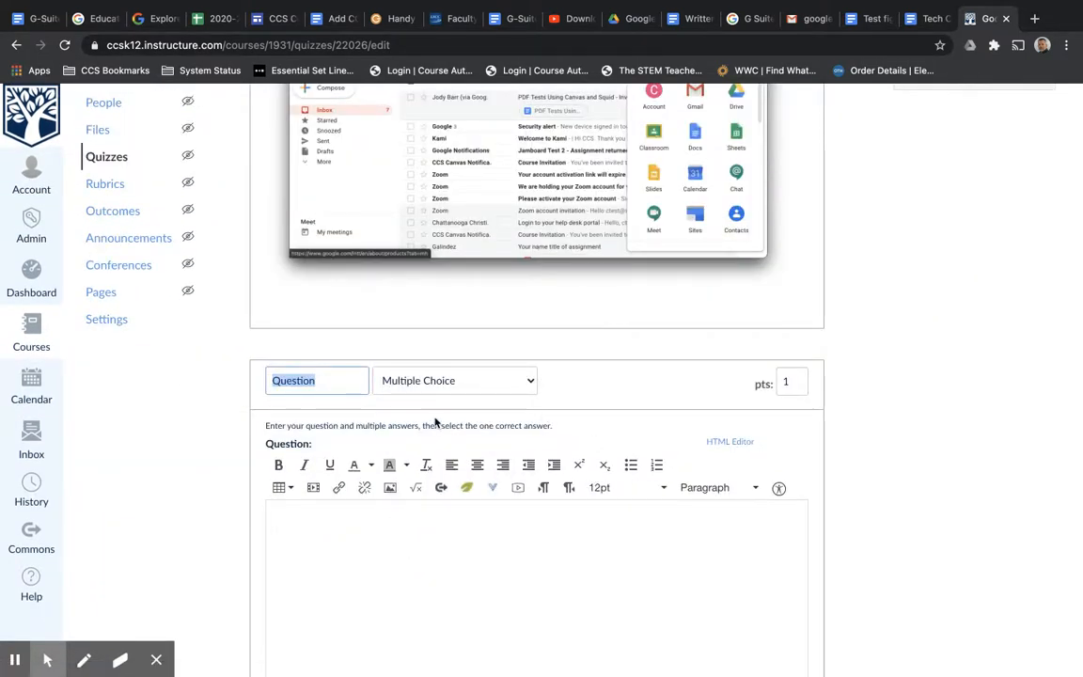
pyautogui.click(415, 518)
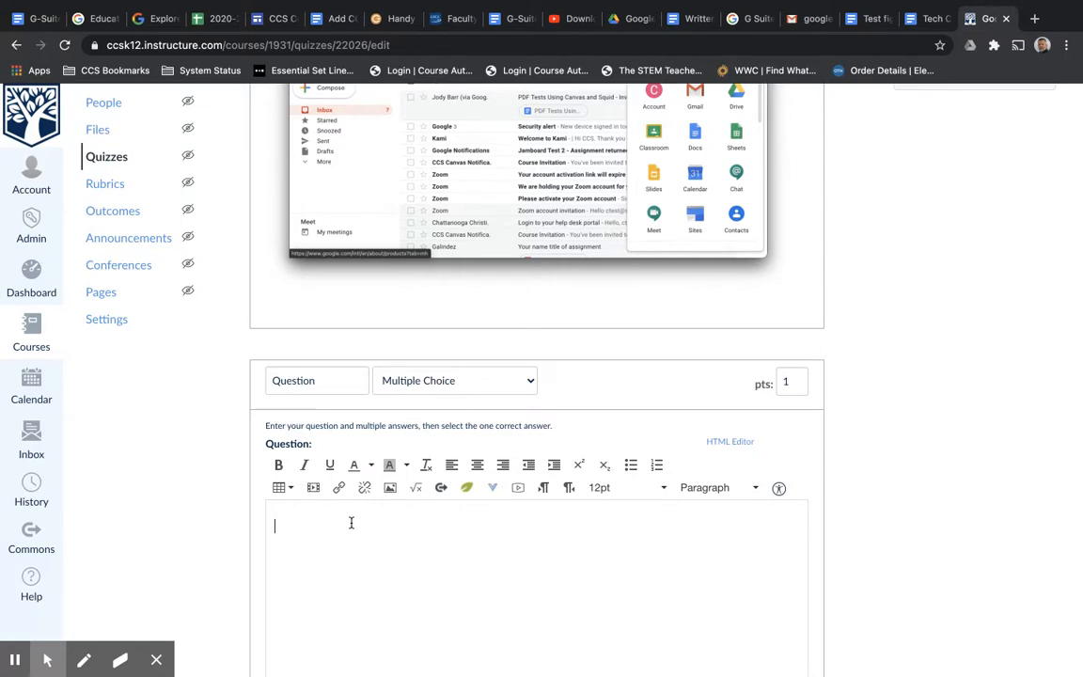
pyautogui.write('What are we looking at?')
pyautogui.click(519, 381)
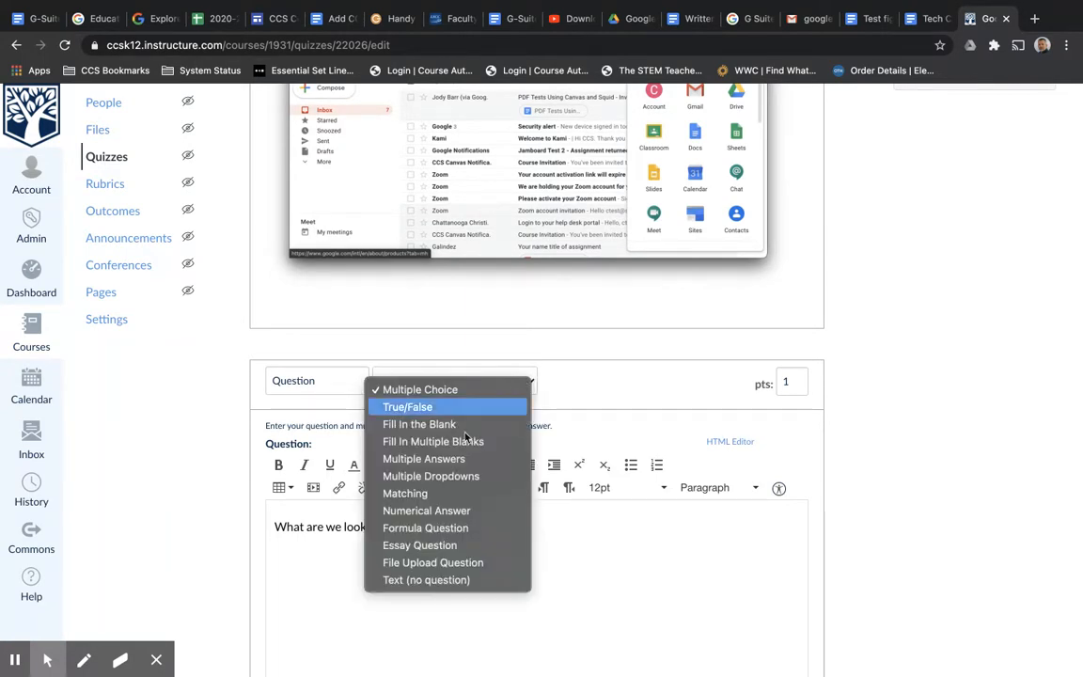
pyautogui.click(437, 545)
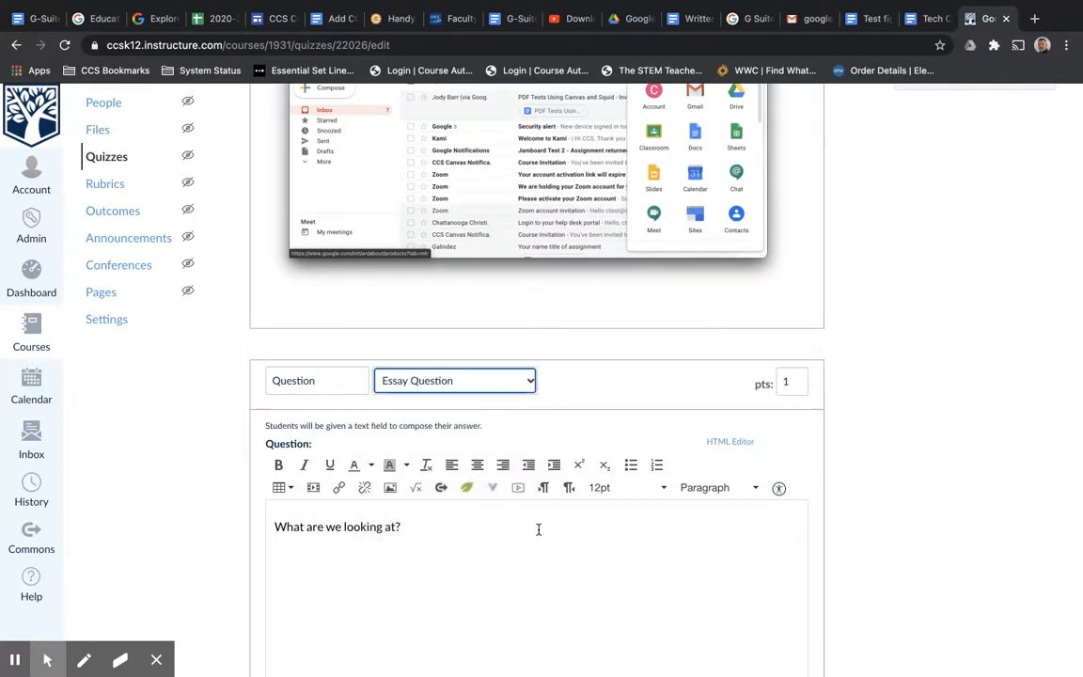
# - Paste the copied iframe embed code on a new line below the question text in the question's HTML source
pyautogui.click(422, 527)
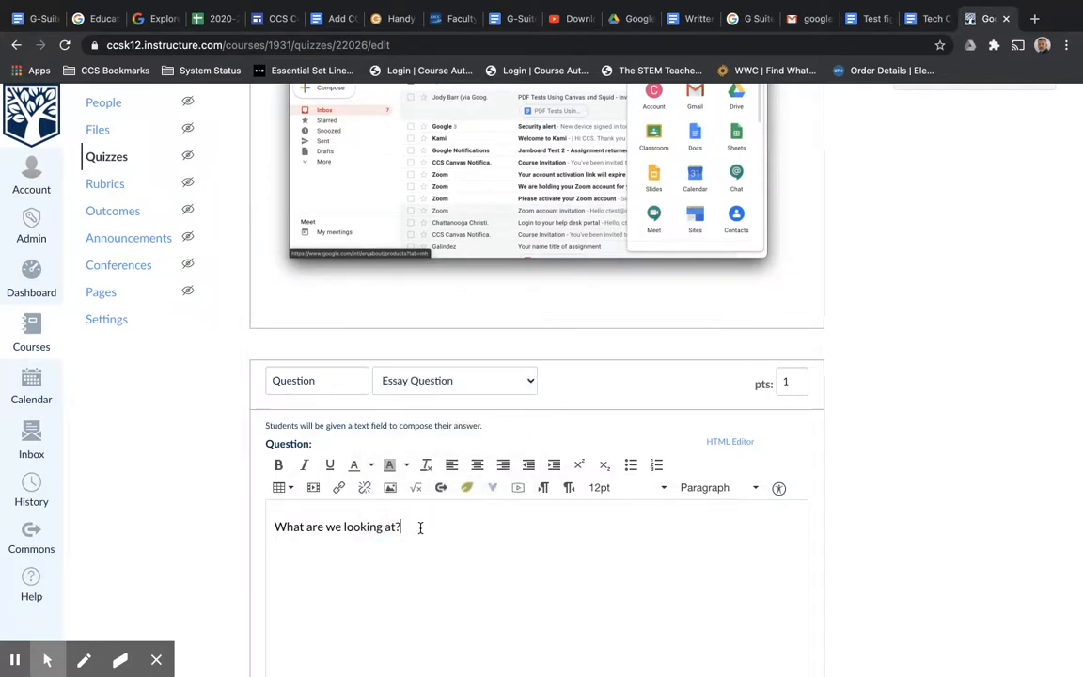
pyautogui.click(726, 449)
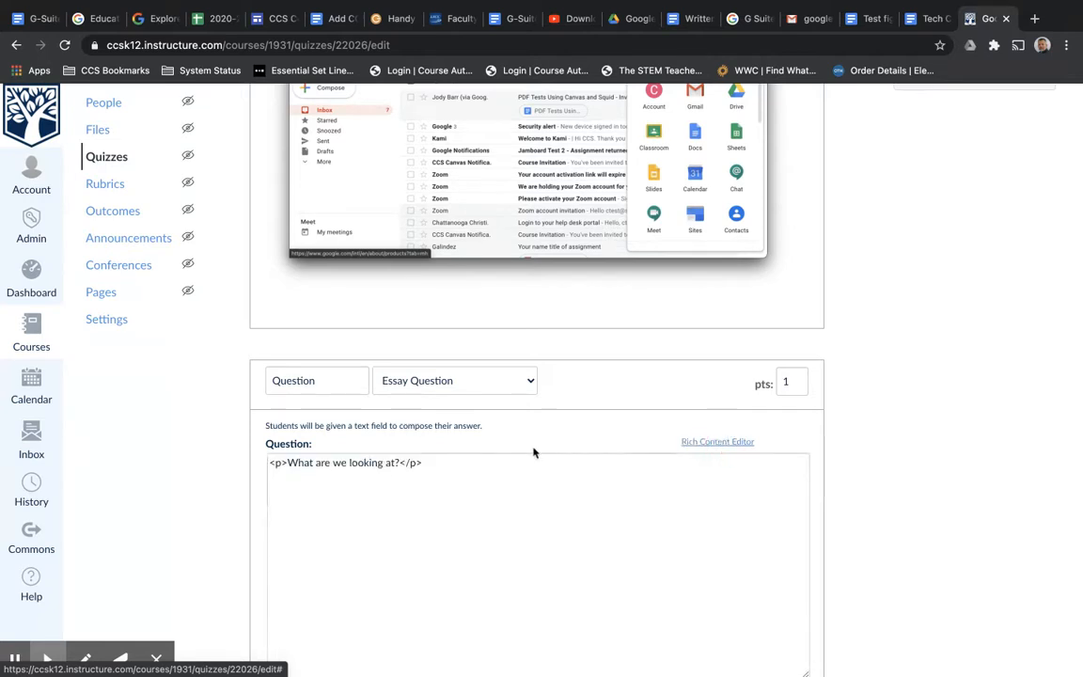
pyautogui.click(472, 462)
pyautogui.press('Return')
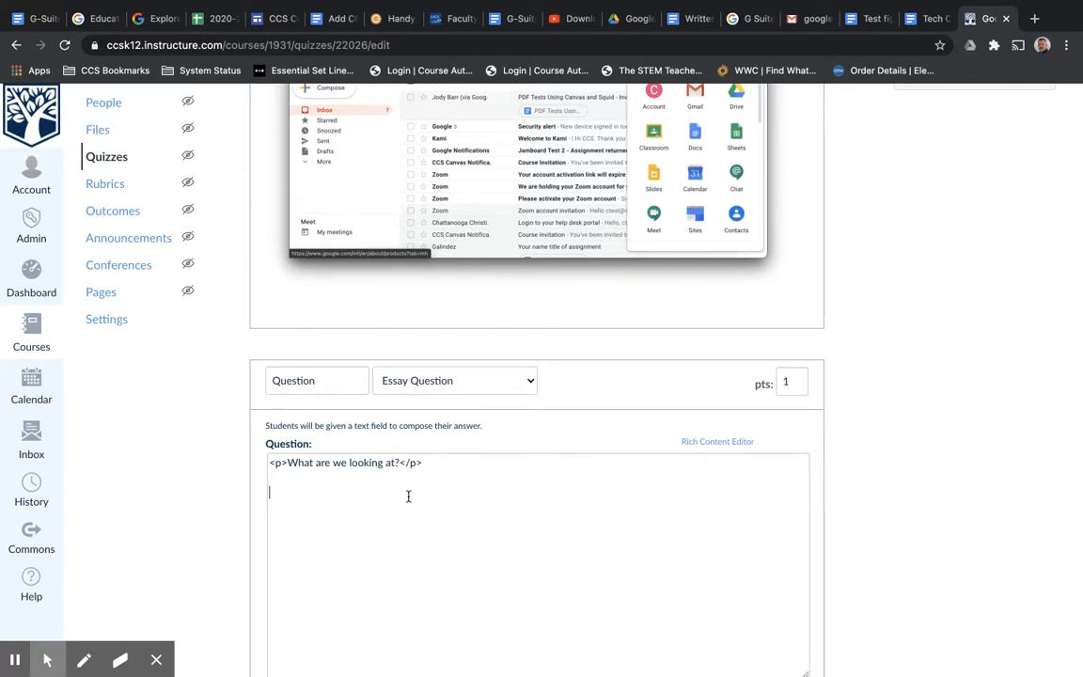
pyautogui.rightClick(288, 502)
pyautogui.click(311, 536)
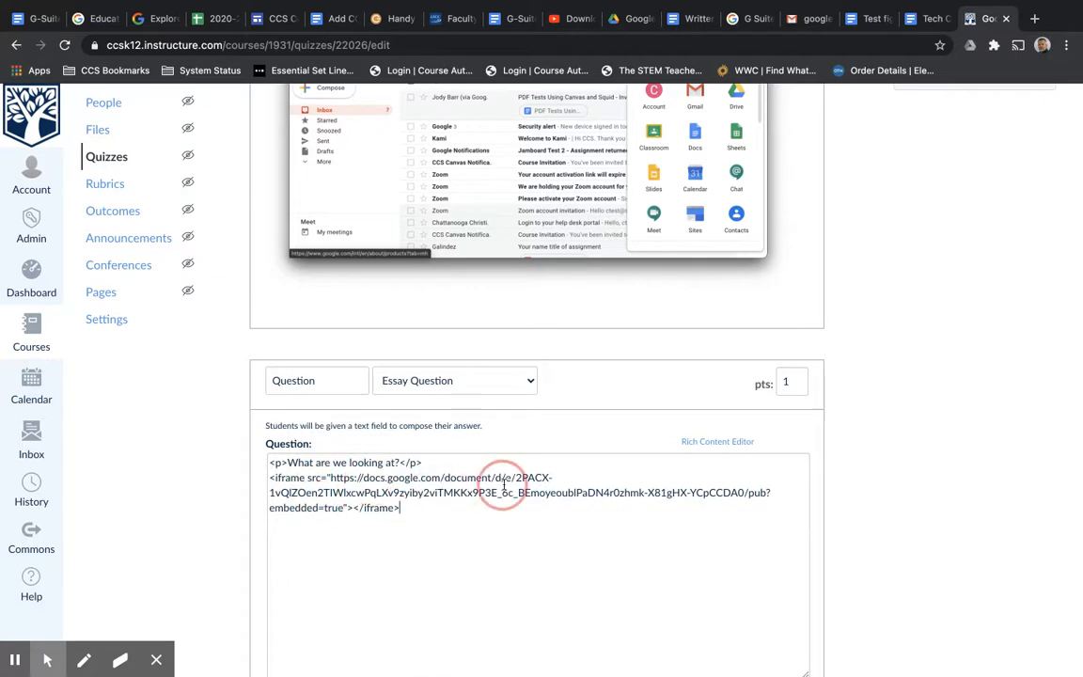
# - Add the attributes width="800" and height="500" to the opening iframe tag, after embedded=true"
pyautogui.click(348, 508)
pyautogui.write('width')
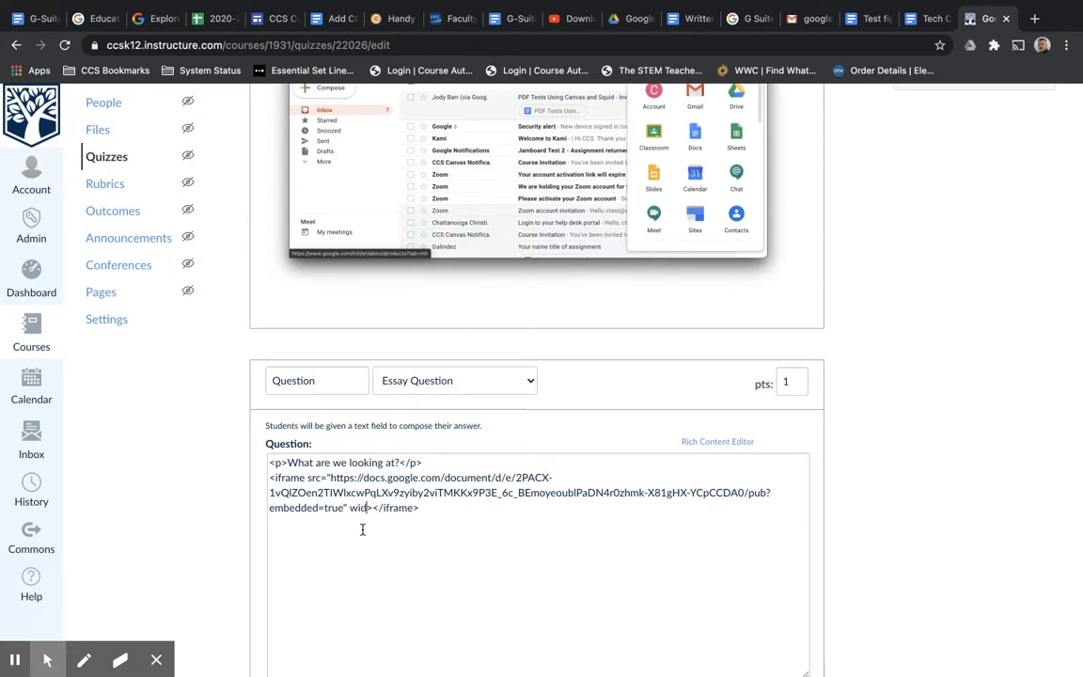
pyautogui.write('=')
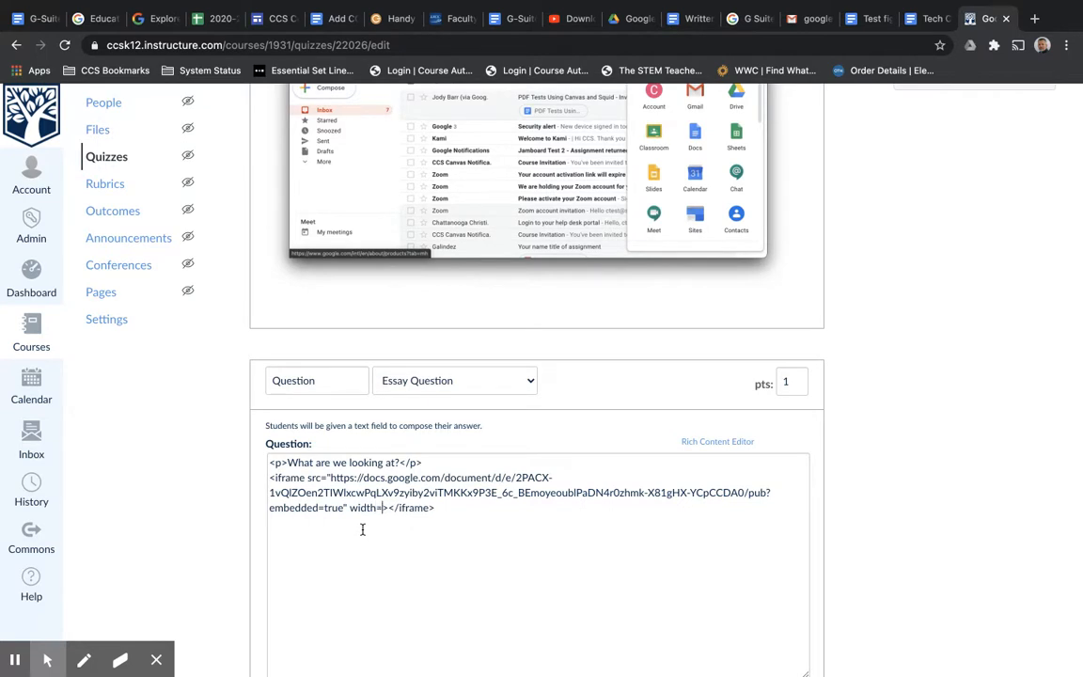
pyautogui.write('"800"')
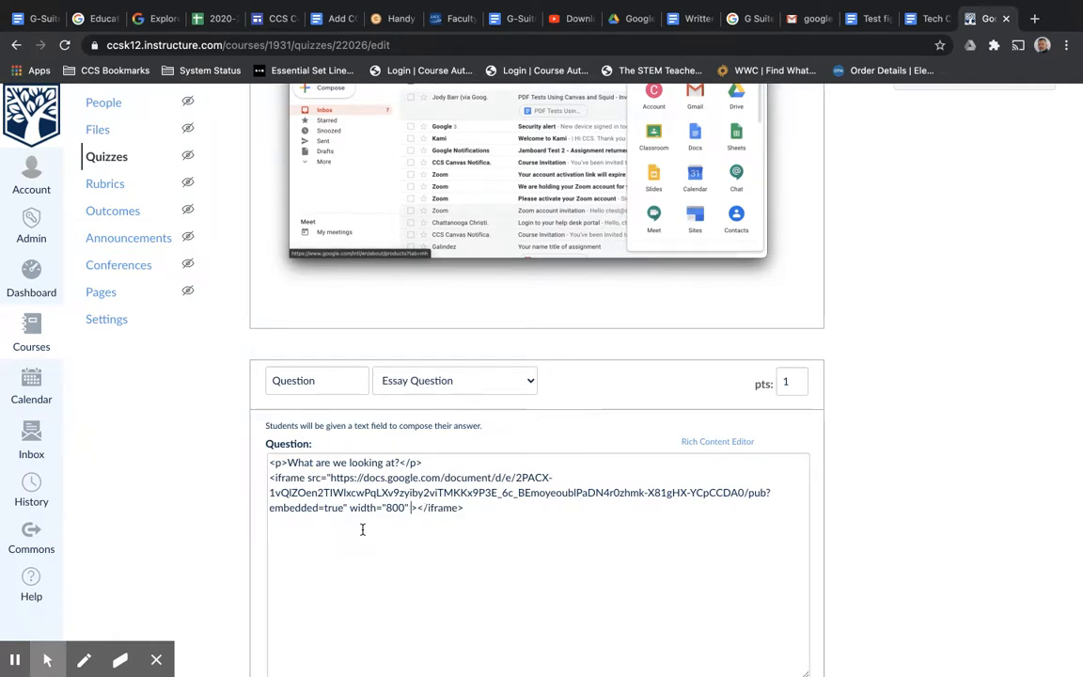
pyautogui.write('height')
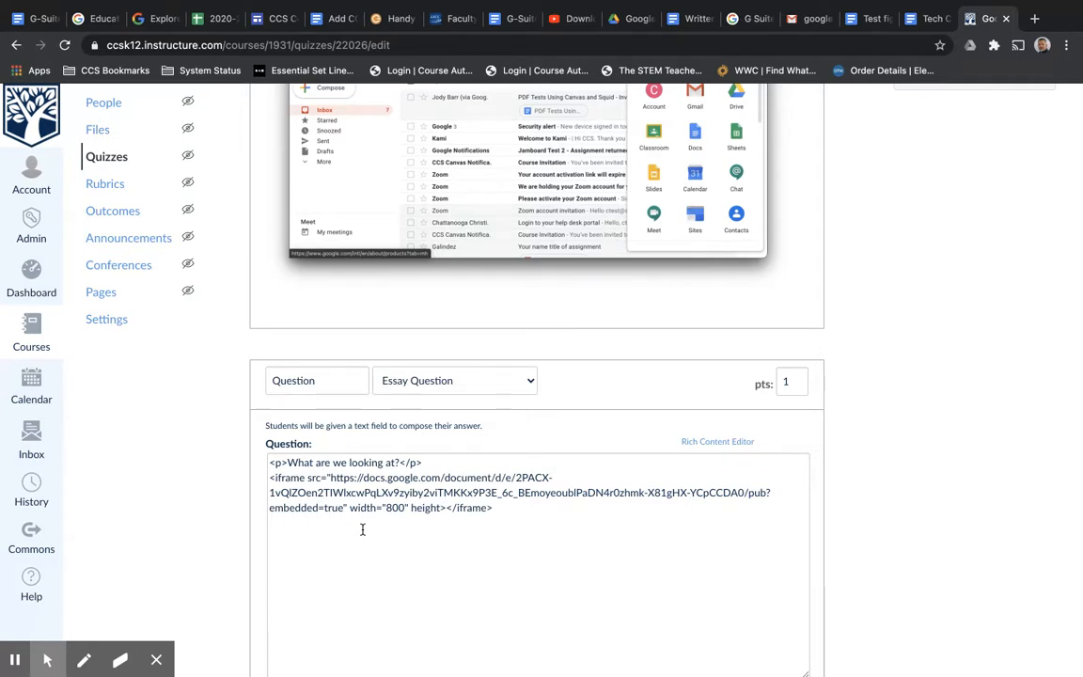
pyautogui.write('=')
pyautogui.write('"')
pyautogui.write('500')
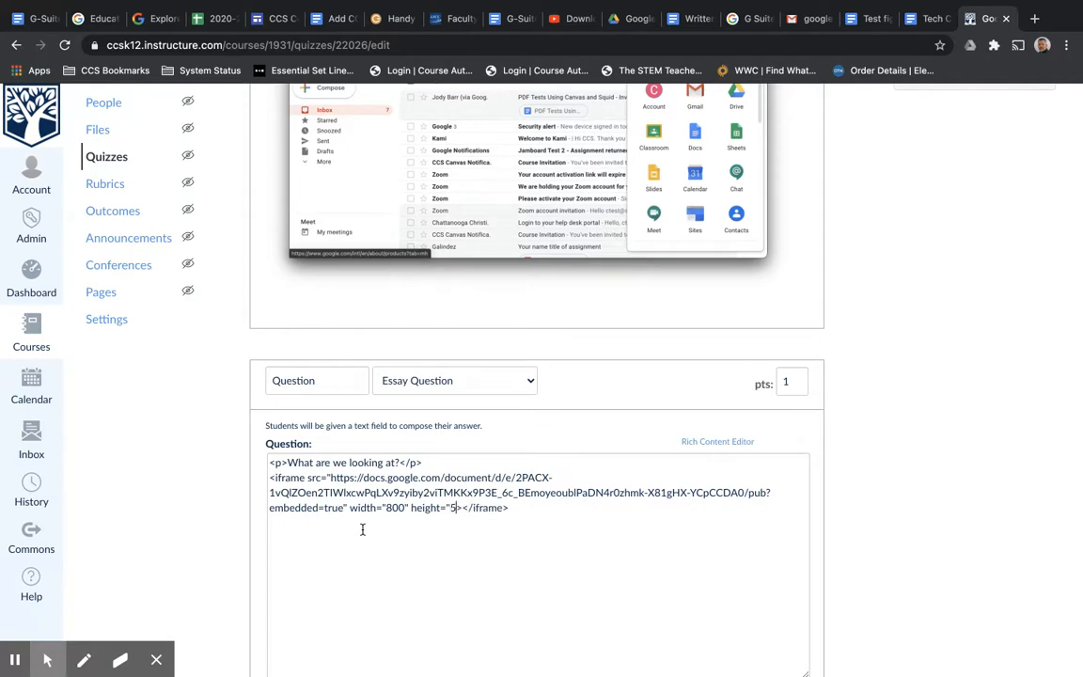
pyautogui.write('"')
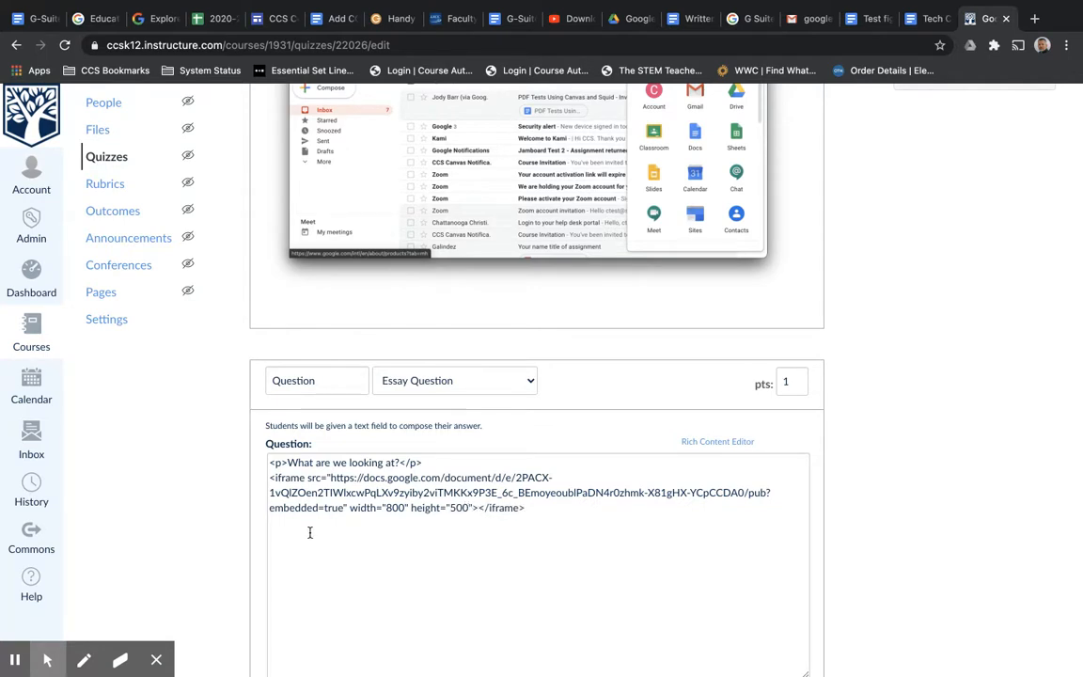
pyautogui.moveTo(351, 508); pyautogui.dragTo(473, 508)
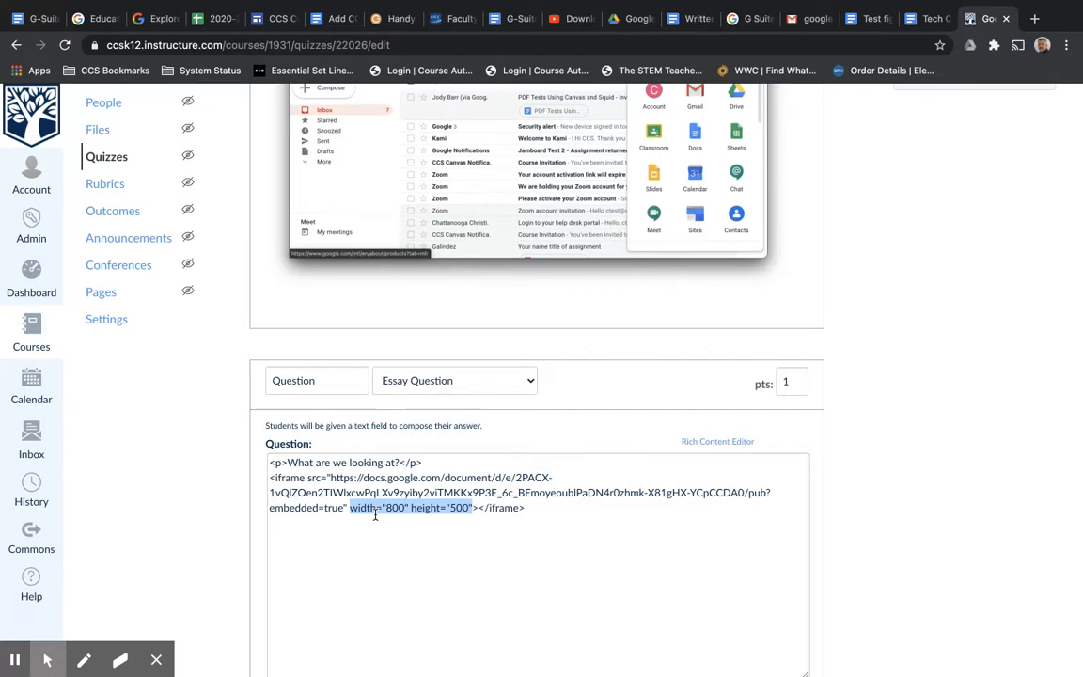
pyautogui.click(545, 507)
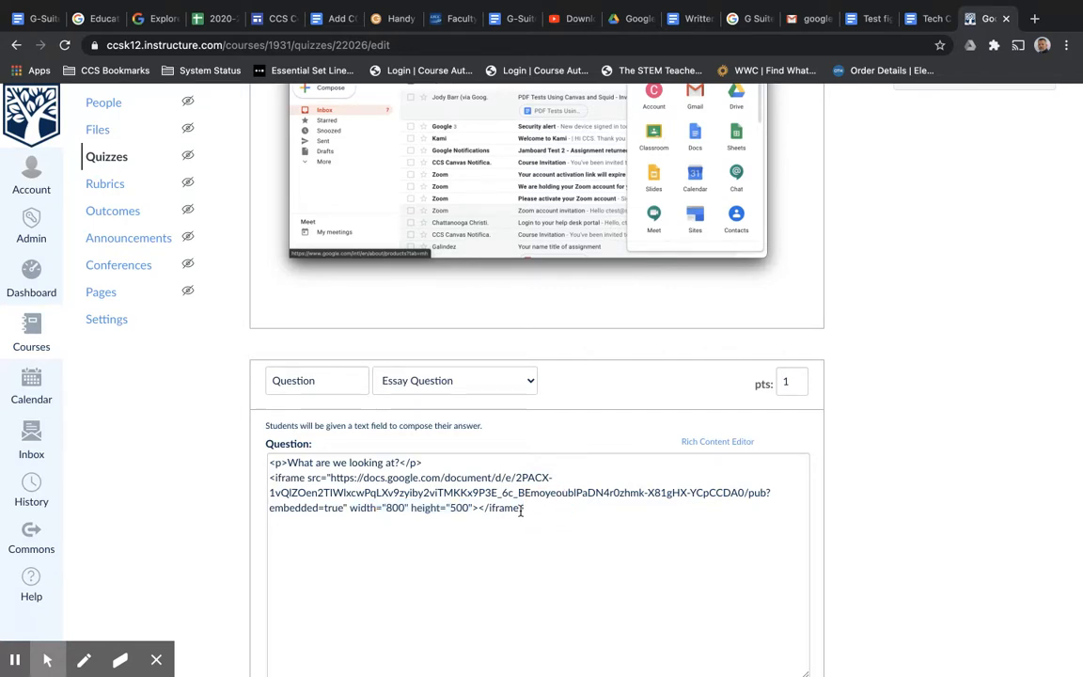
# - Update the essay question, check its text and embedded figures, and save the quiz without publishing it
pyautogui.scroll(-5, 619, 498)
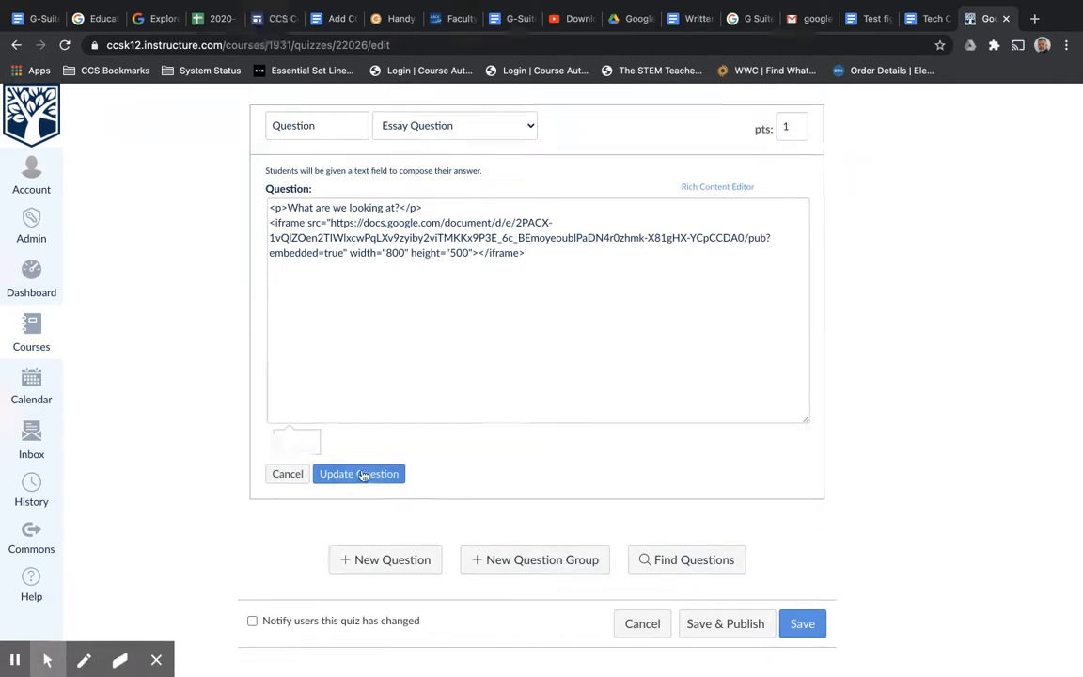
pyautogui.click(360, 474)
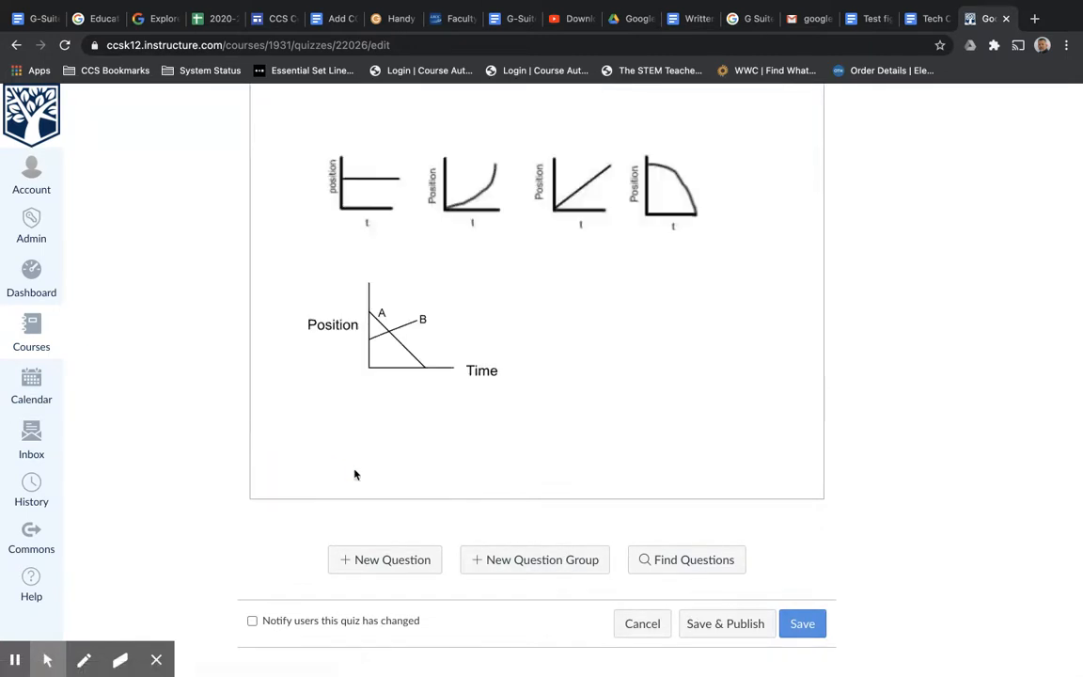
pyautogui.scroll(2, 368, 399)
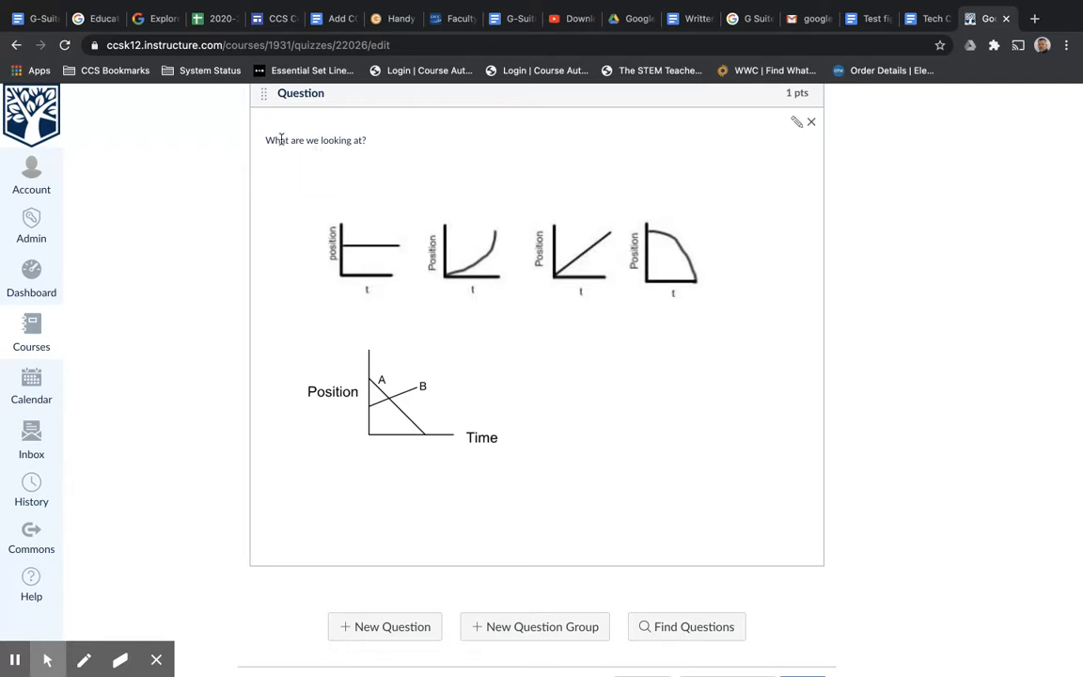
pyautogui.moveTo(265, 140); pyautogui.dragTo(375, 145)
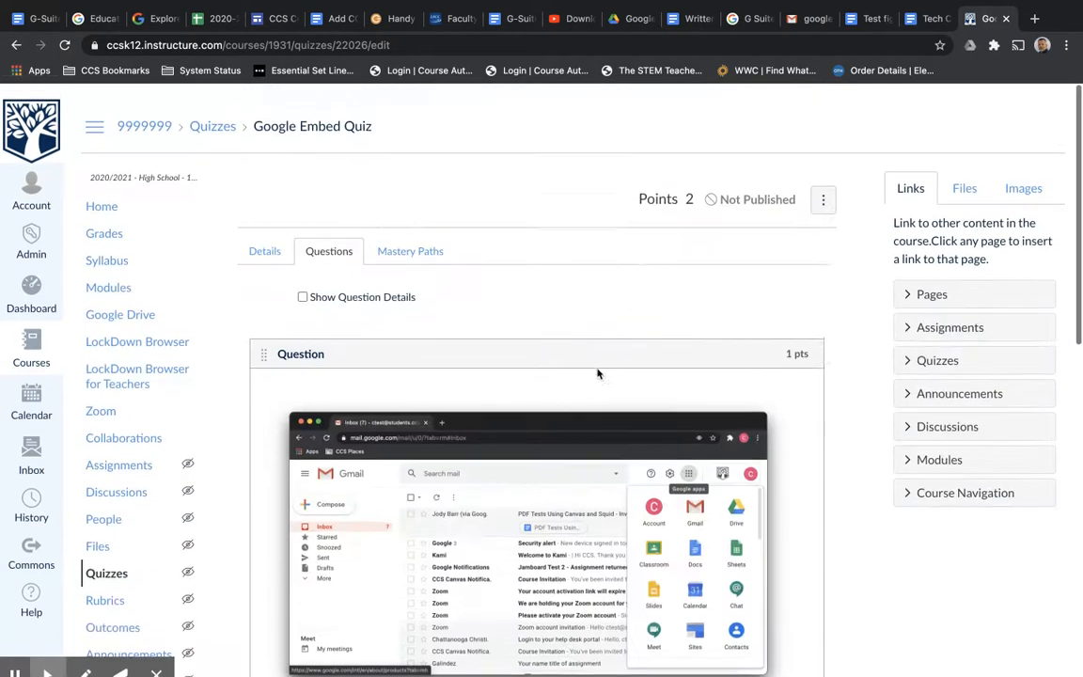
pyautogui.scroll(-1, 658, 282)
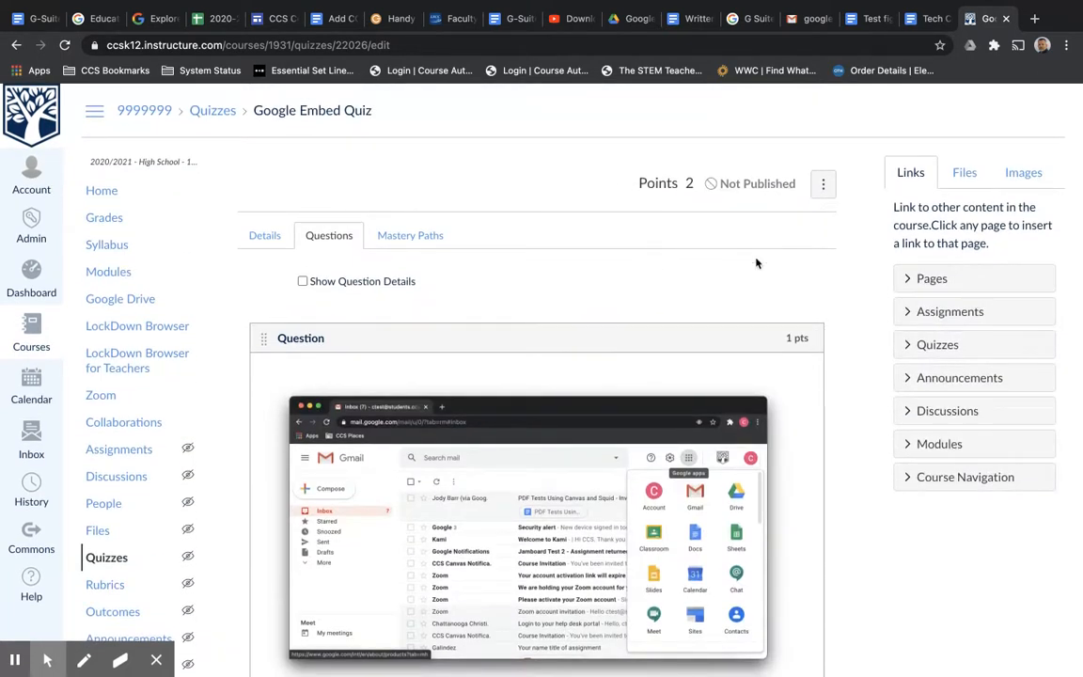
pyautogui.scroll(-2, 752, 261)
pyautogui.scroll(-10, 762, 208)
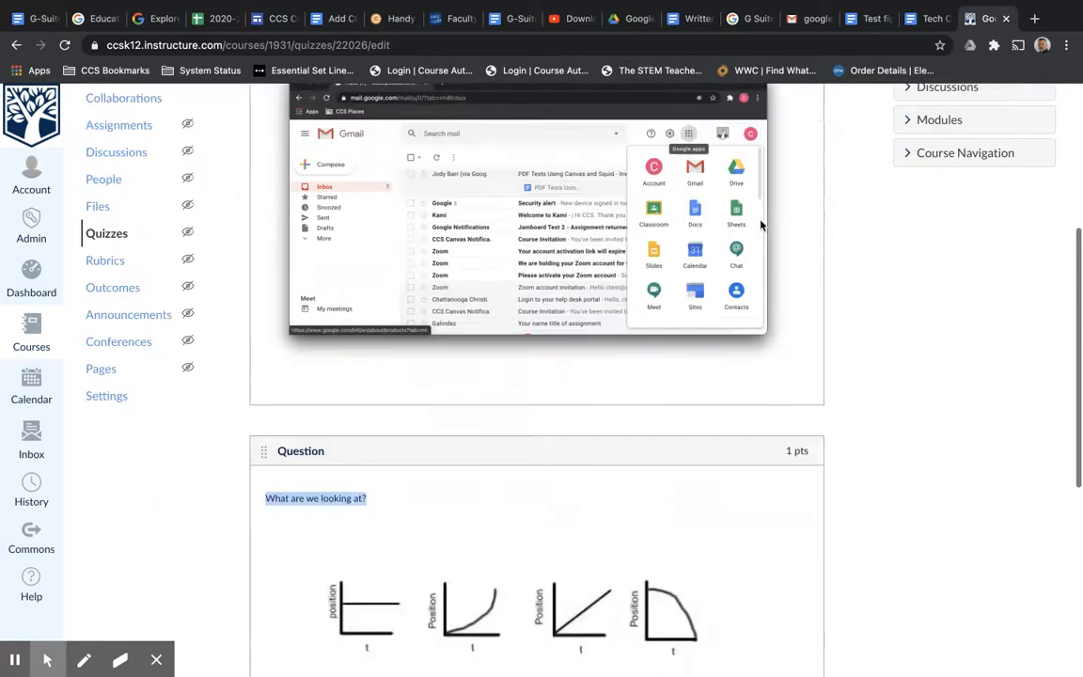
pyautogui.click(800, 623)
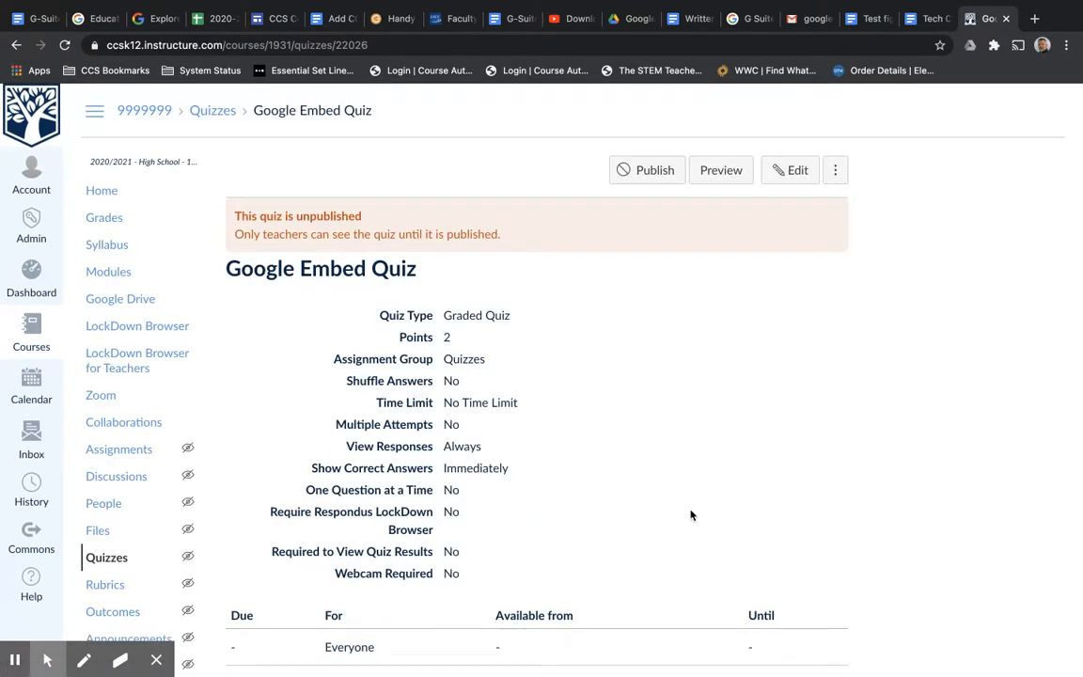
# - Preview the quiz and examine how the embedded figures document displays in Question 2
pyautogui.click(723, 170)
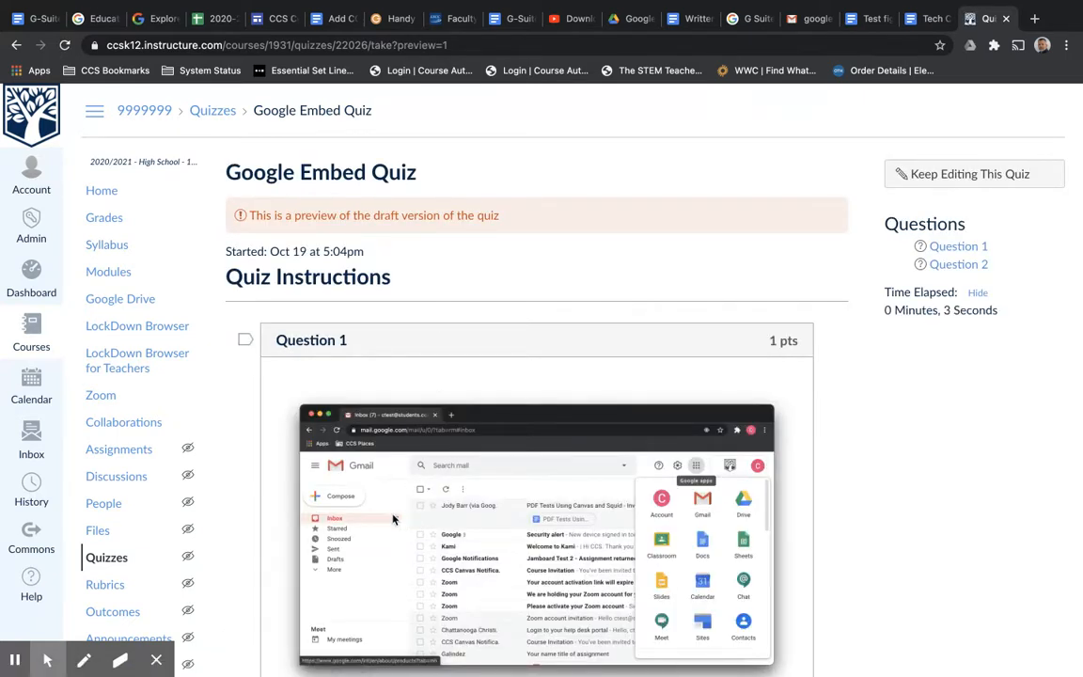
pyautogui.scroll(-7, 397, 469)
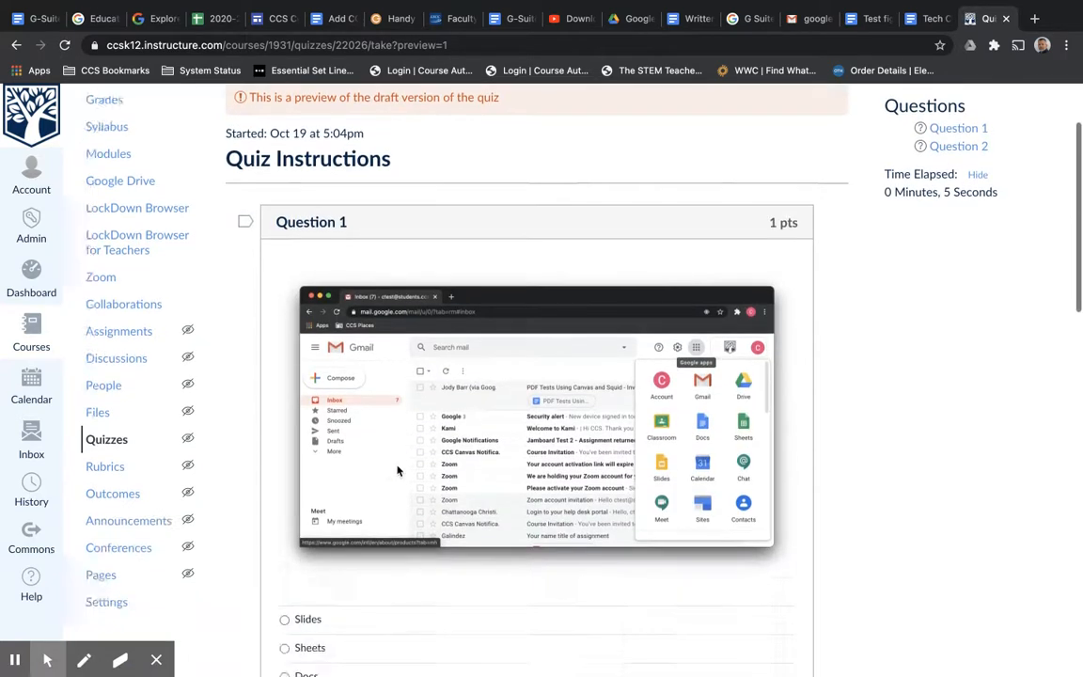
pyautogui.scroll(-3, 387, 507)
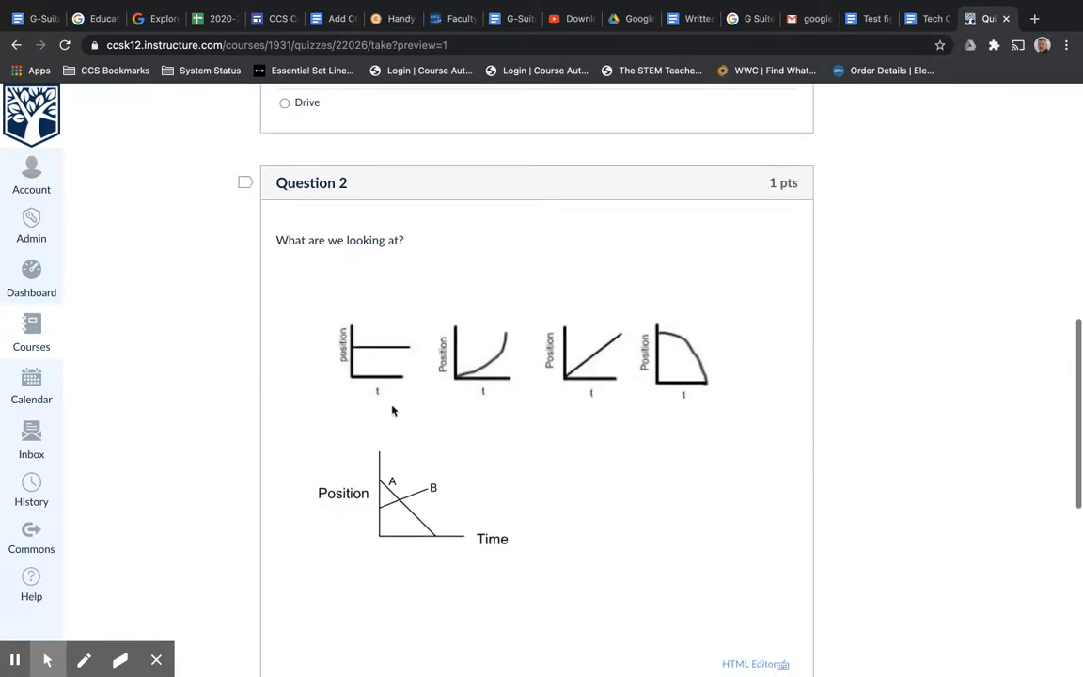